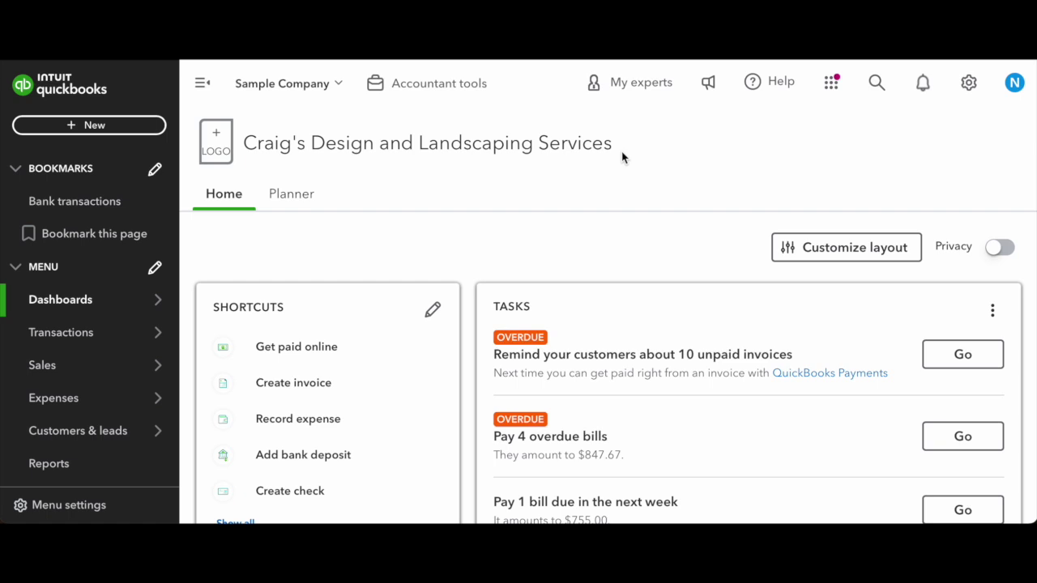
# Open the Recurring Transactions list from the settings menu's Lists section
pyautogui.click(968, 84)
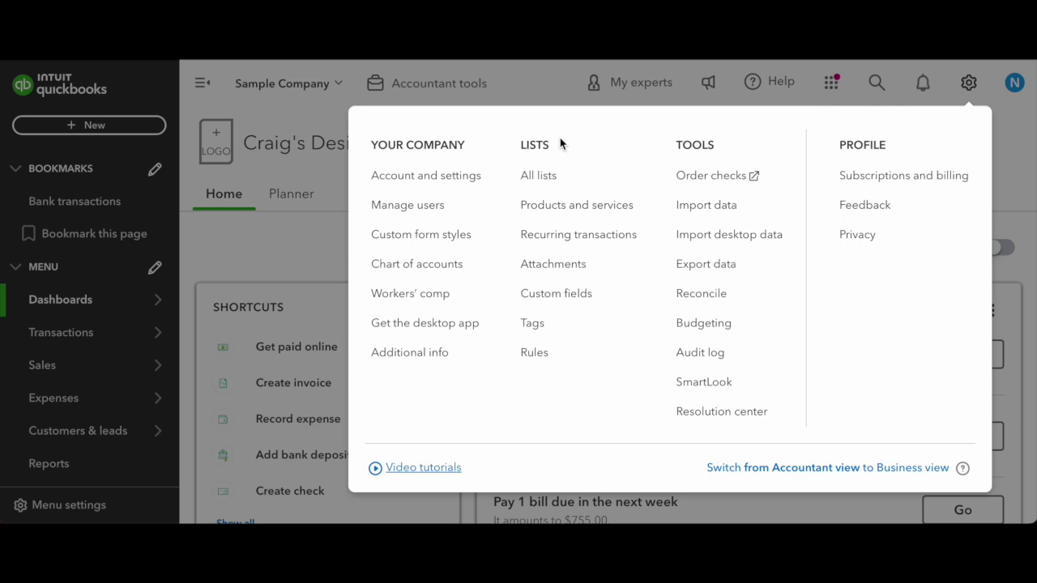
pyautogui.click(559, 238)
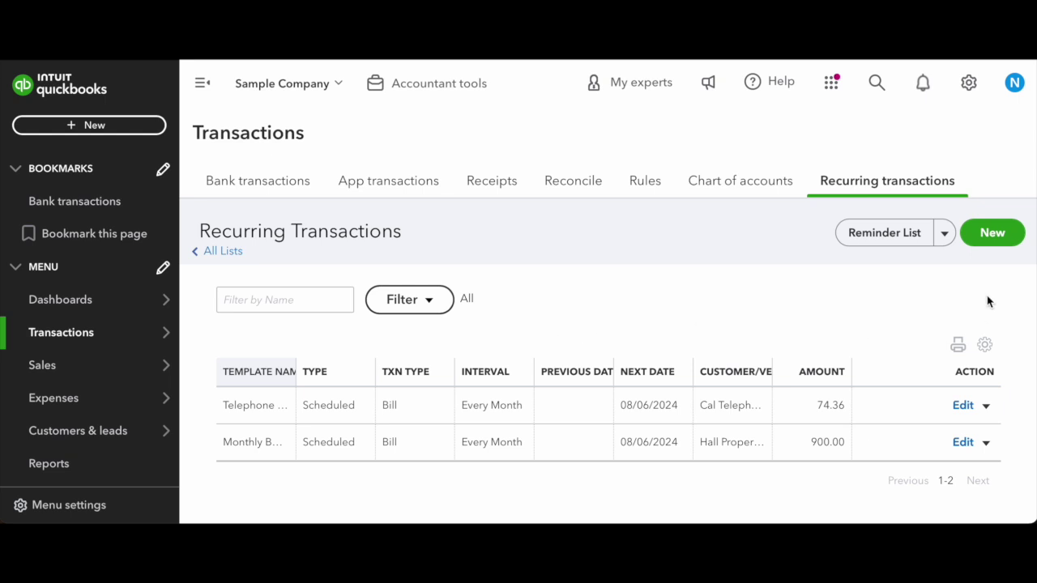
# Create a new recurring template of transaction type Invoice
pyautogui.click(988, 236)
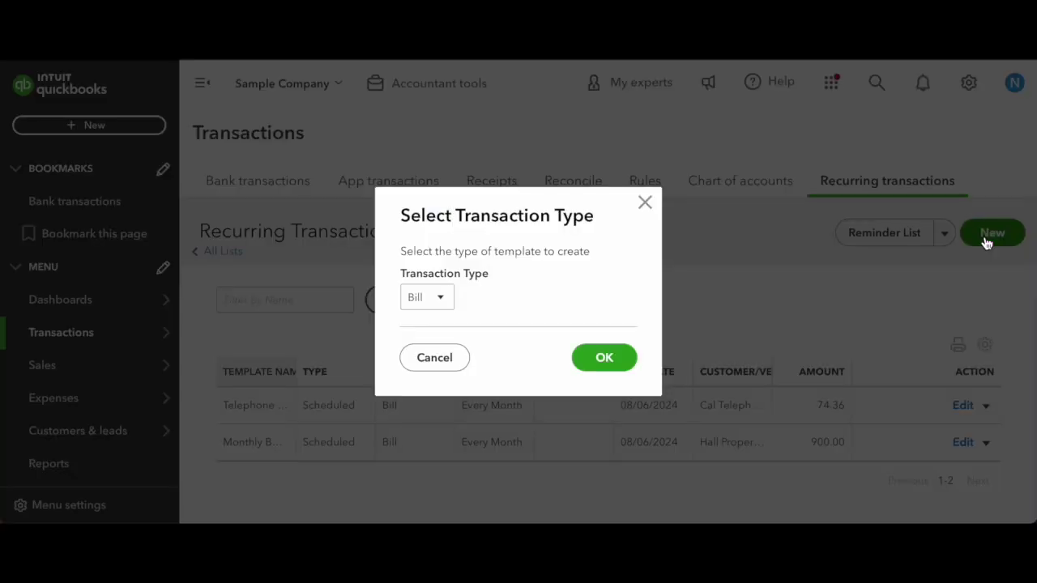
pyautogui.click(452, 301)
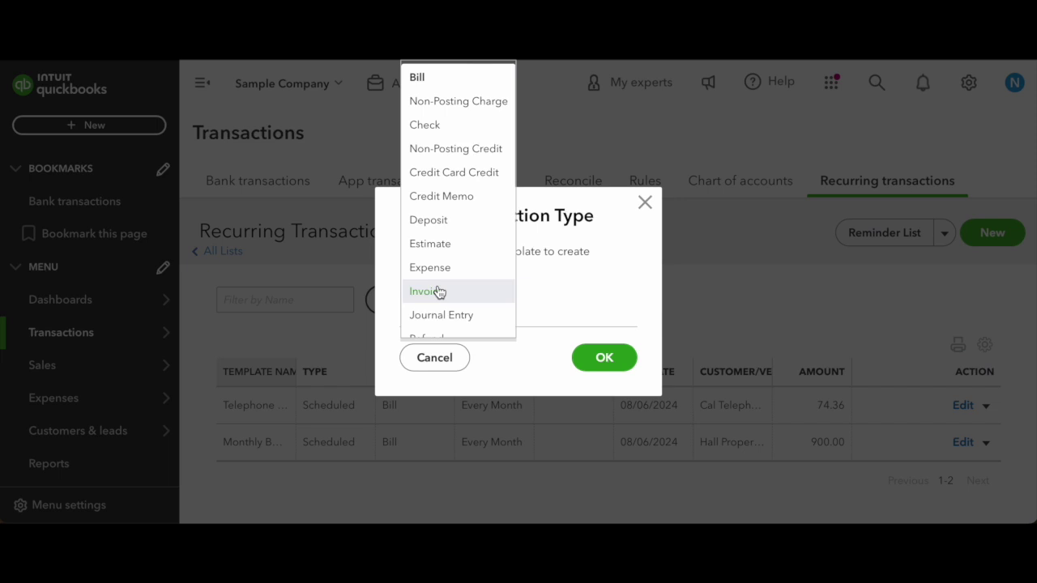
pyautogui.click(440, 293)
pyautogui.click(603, 359)
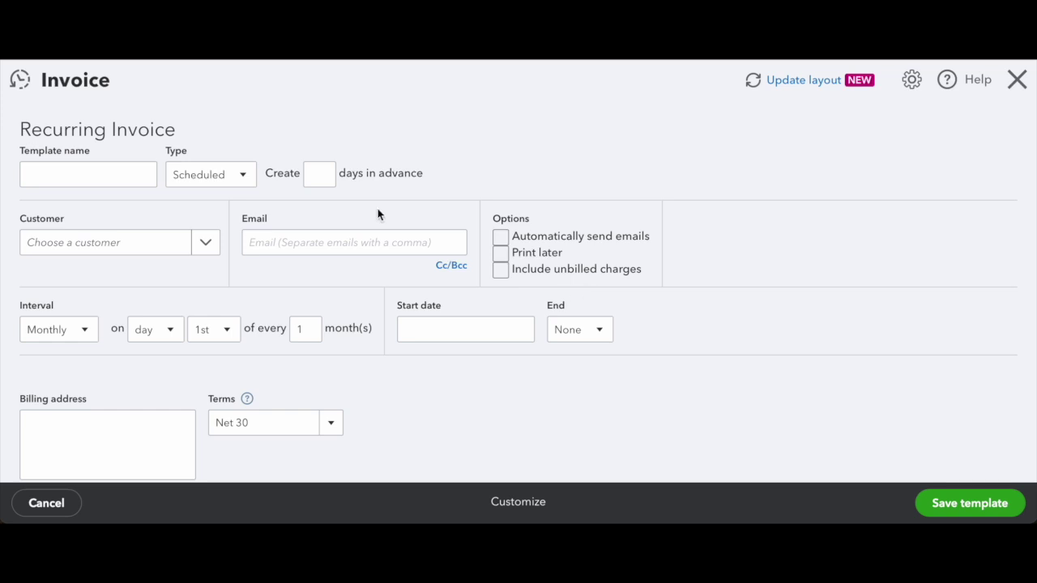
# Name the template 'Weekly Gardening Services'
pyautogui.click(122, 172)
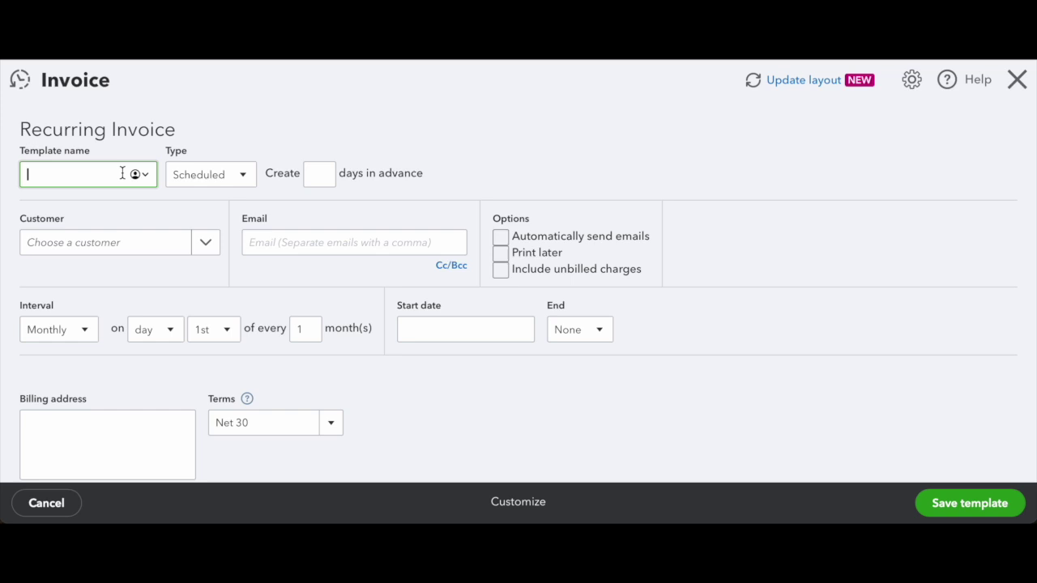
pyautogui.write('Weekly Gardening Services')
pyautogui.click(199, 149)
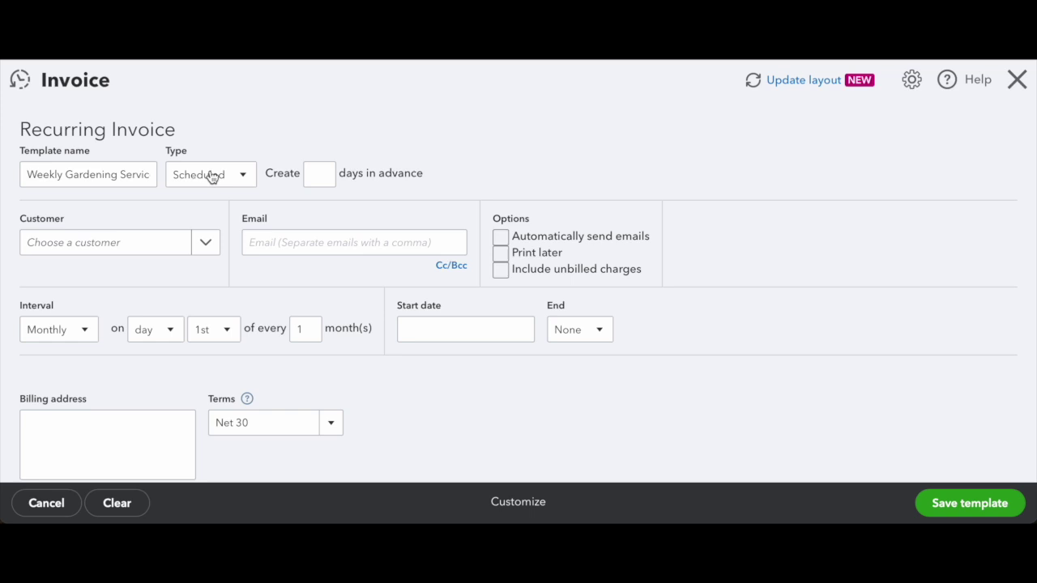
# Keep the template type Scheduled and set Create days in advance to 0
pyautogui.click(212, 176)
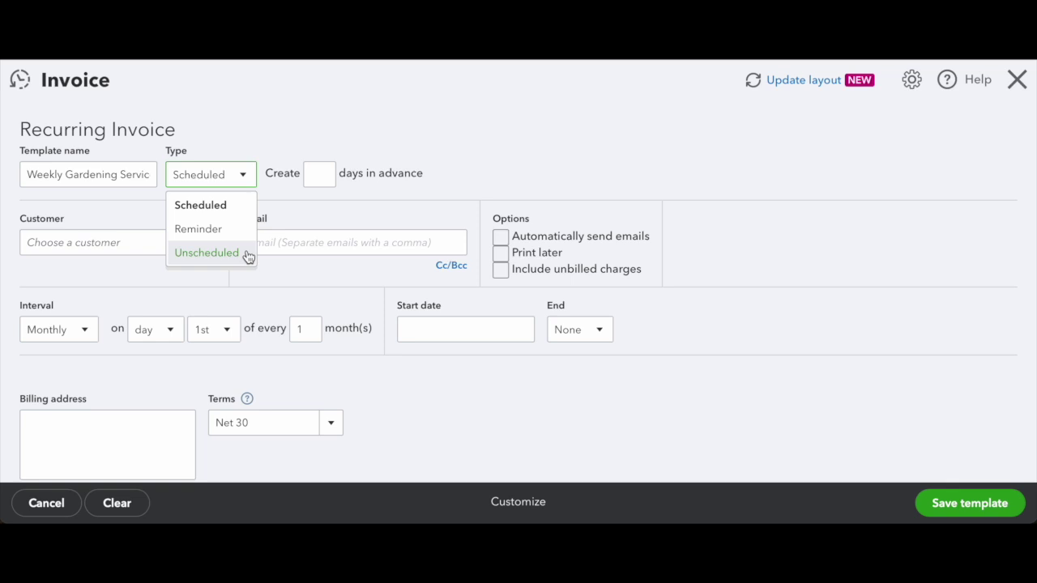
pyautogui.click(241, 205)
pyautogui.click(318, 175)
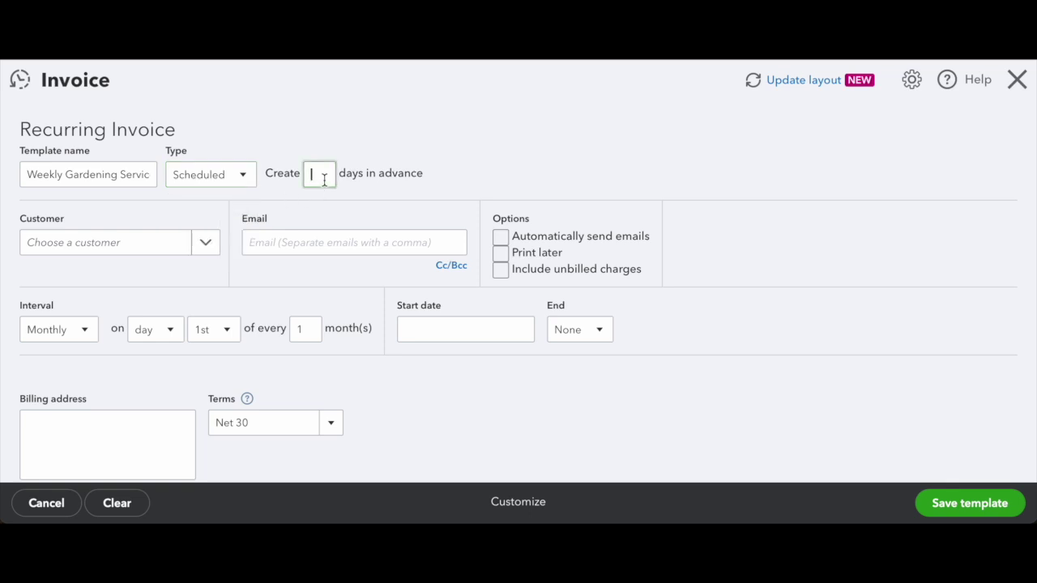
pyautogui.write('0')
# Choose customer Amy's Bird Sanctuary, turn on automatic emails, and turn off Print later
pyautogui.click(178, 248)
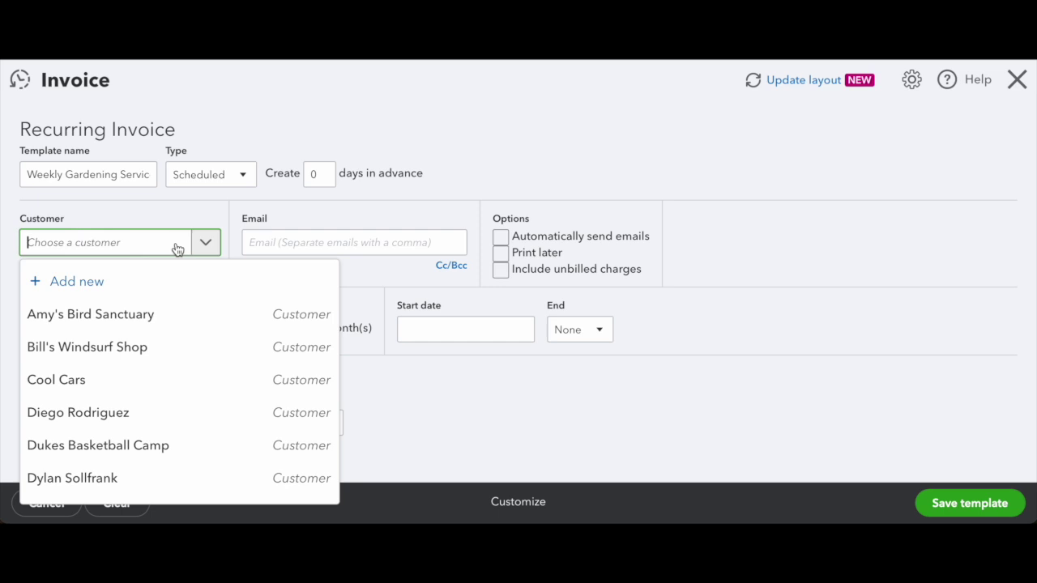
pyautogui.click(135, 316)
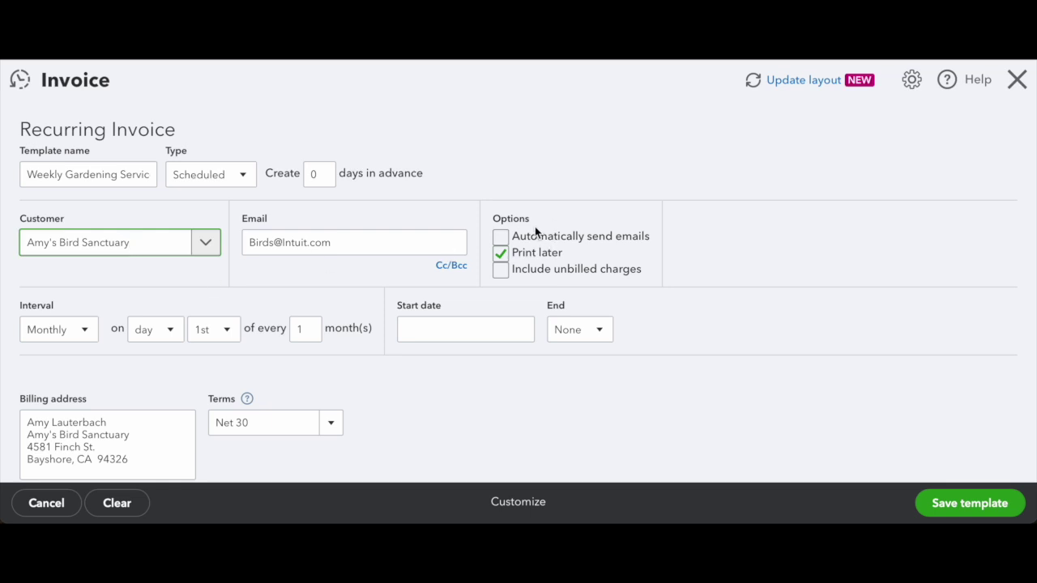
pyautogui.click(507, 241)
pyautogui.click(504, 253)
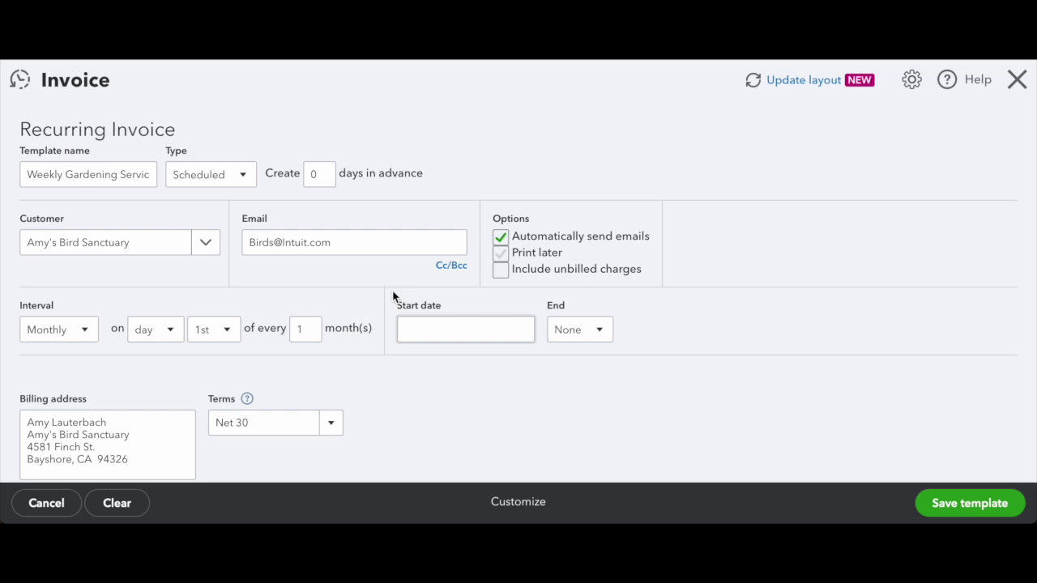
# Set the schedule to repeat weekly on Monday
pyautogui.click(86, 332)
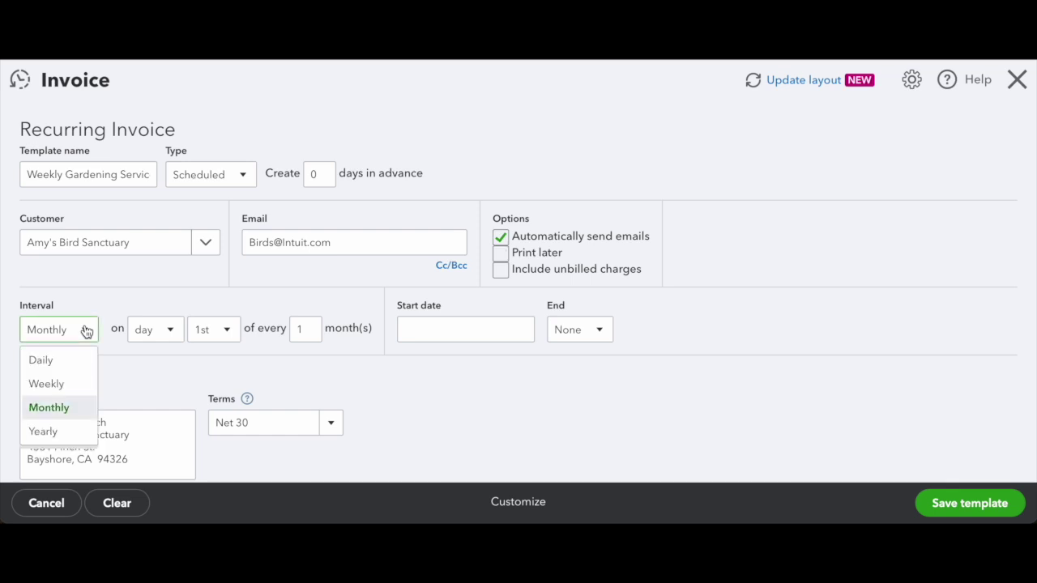
pyautogui.click(69, 392)
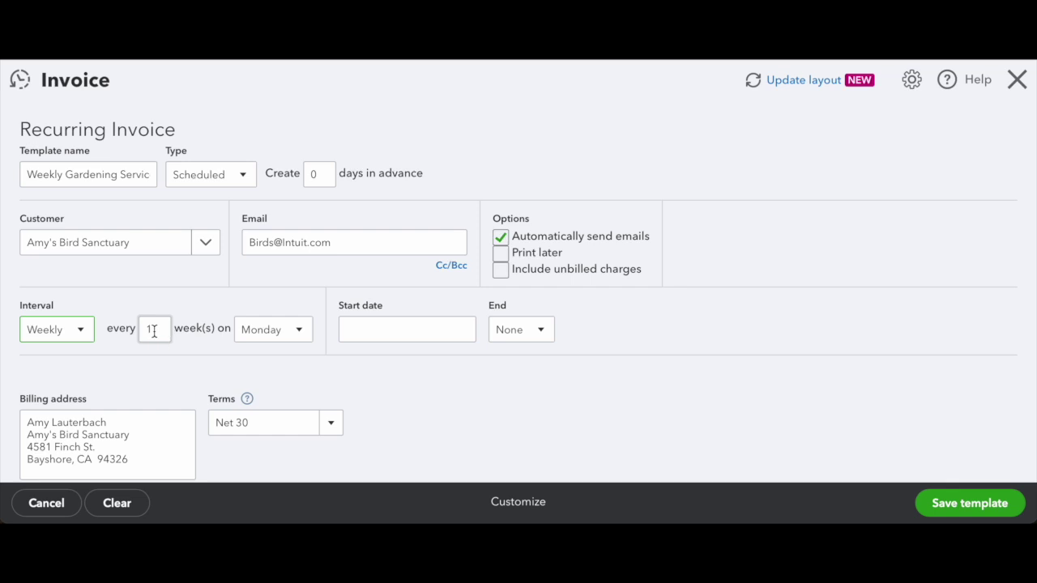
pyautogui.click(302, 330)
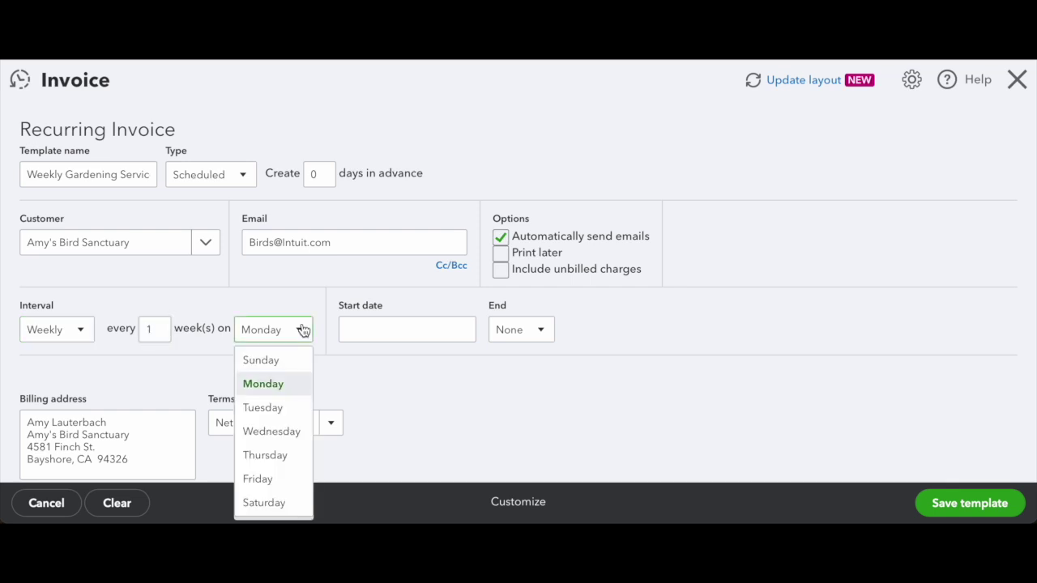
pyautogui.click(303, 330)
# Set the schedule's start date to September 1, 2024
pyautogui.click(423, 326)
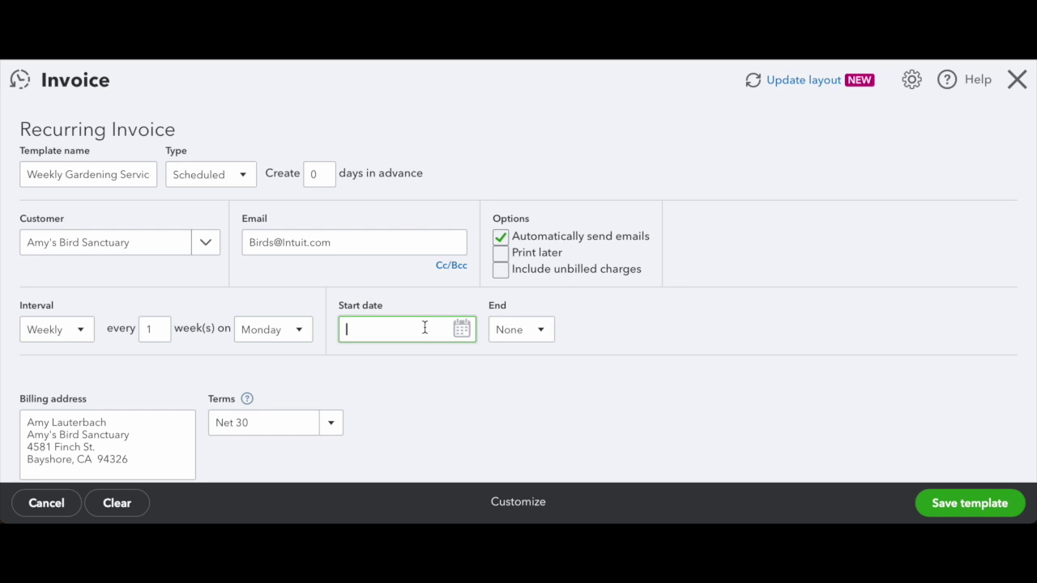
pyautogui.click(461, 331)
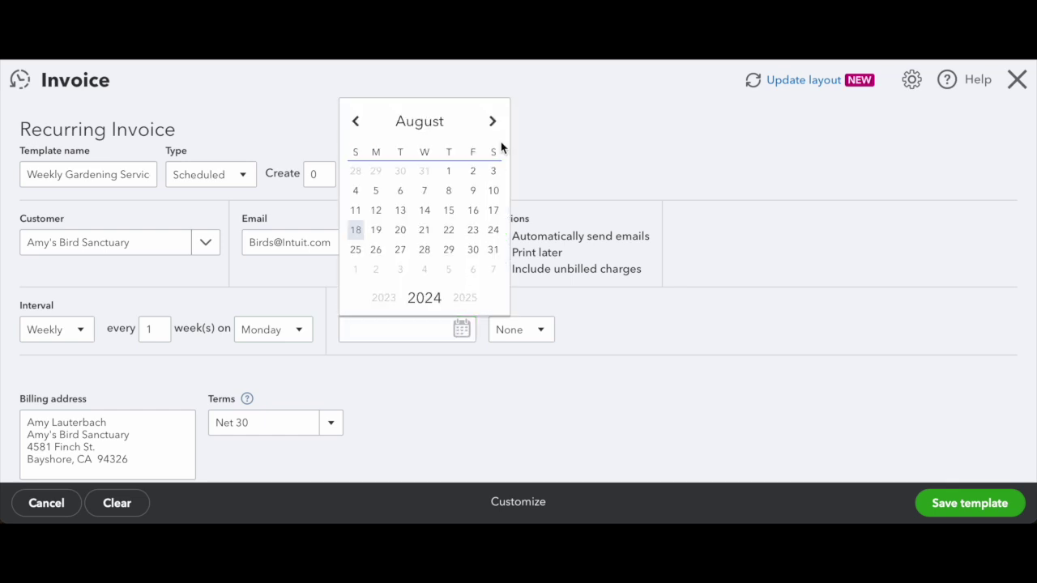
pyautogui.click(493, 124)
pyautogui.click(362, 176)
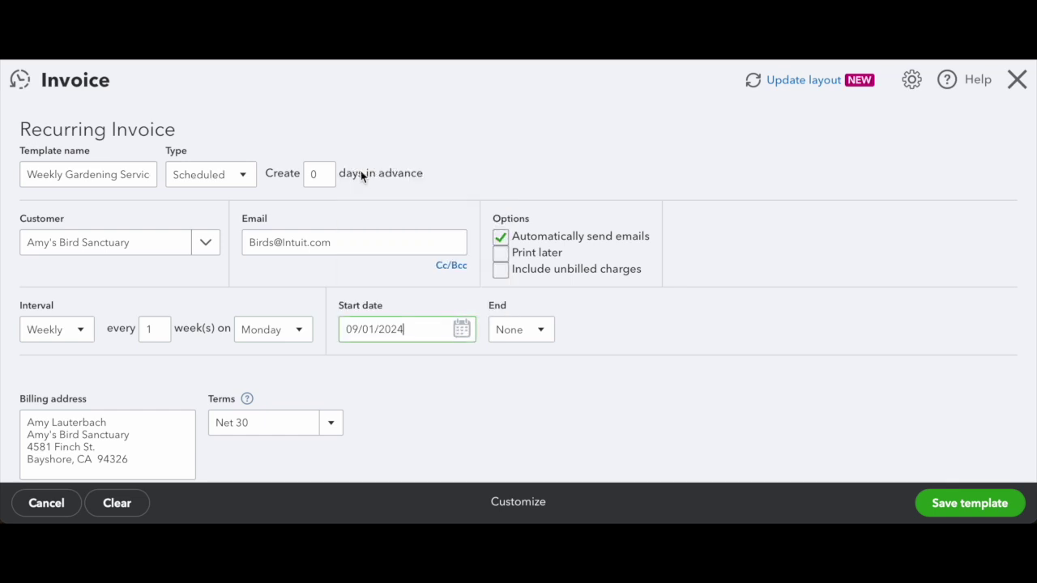
# End the schedule by August 31, 2025
pyautogui.click(545, 340)
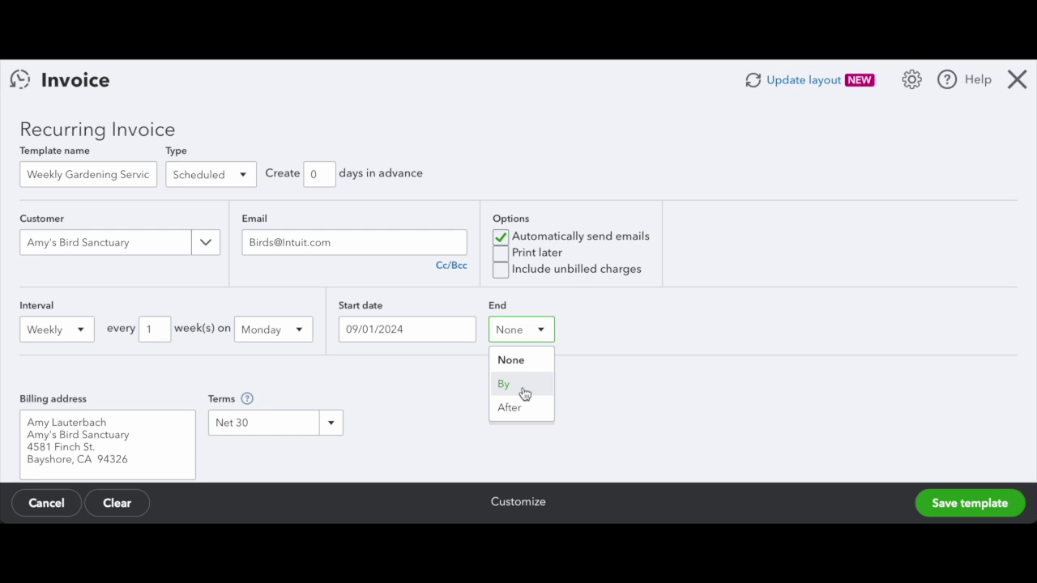
pyautogui.click(523, 385)
pyautogui.click(581, 330)
pyautogui.click(674, 329)
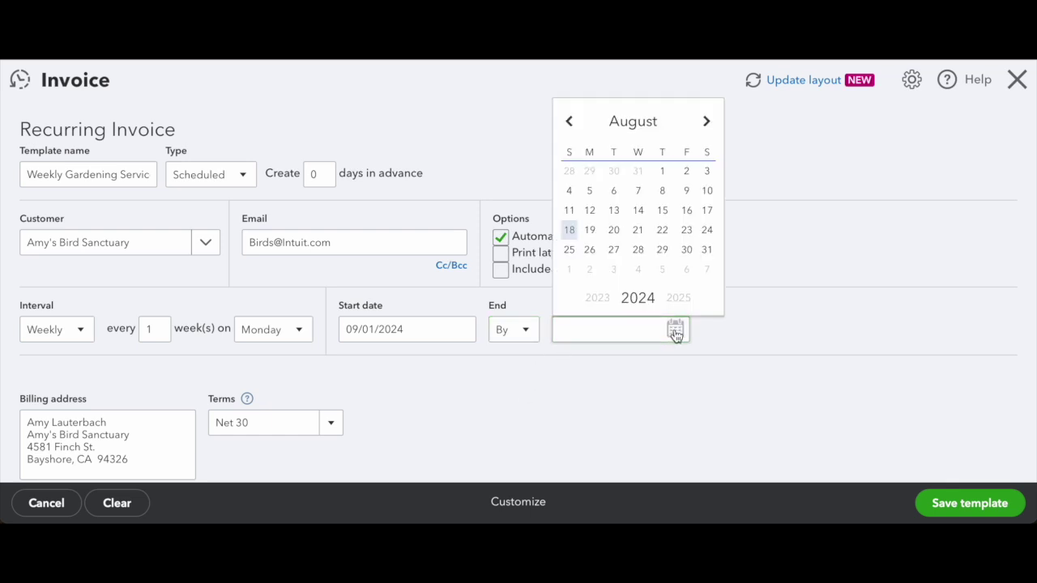
pyautogui.click(707, 124)
pyautogui.click(707, 124)
pyautogui.click(707, 123)
pyautogui.click(707, 124)
pyautogui.click(707, 124)
pyautogui.click(707, 124)
pyautogui.click(707, 124)
pyautogui.click(707, 124)
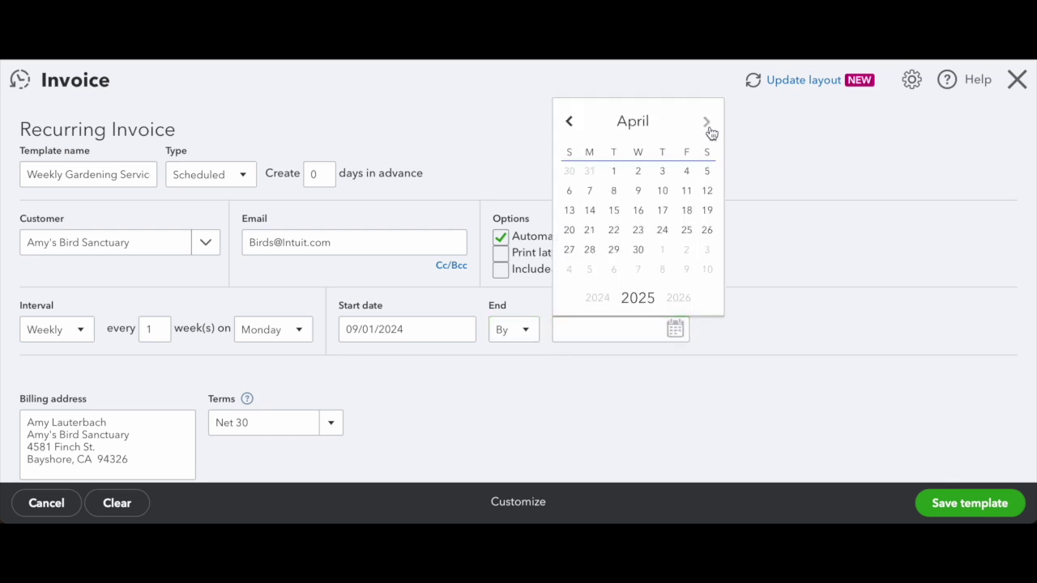
pyautogui.click(707, 124)
pyautogui.click(707, 124)
pyautogui.click(707, 123)
pyautogui.click(707, 124)
pyautogui.click(707, 127)
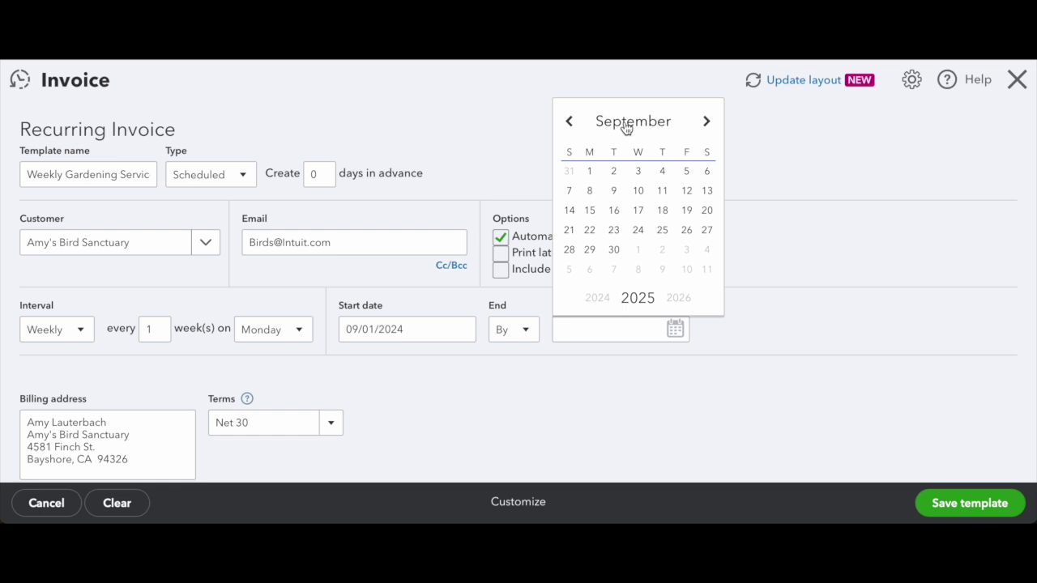
pyautogui.click(567, 123)
pyautogui.click(571, 270)
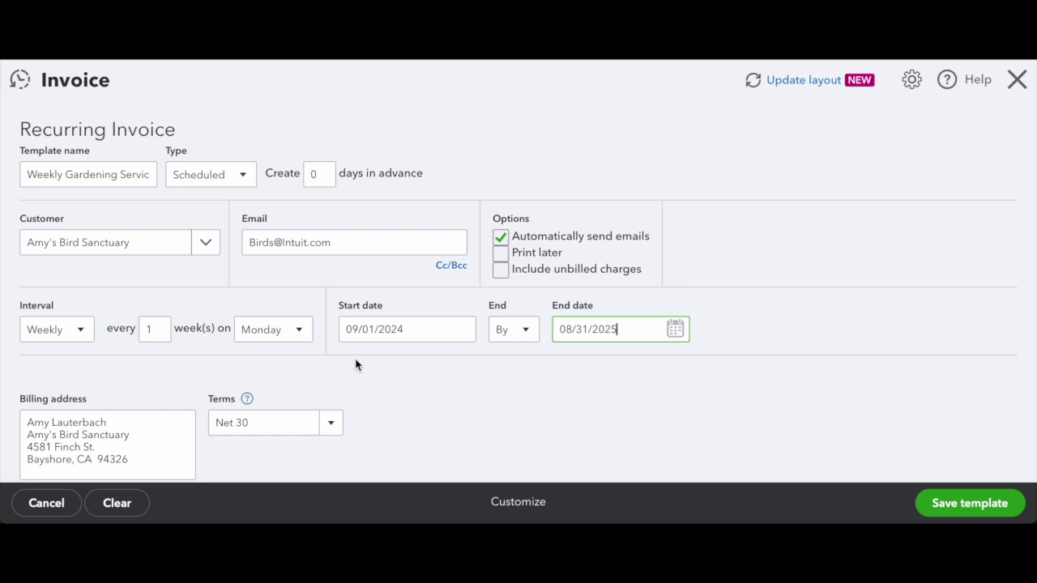
# Add a Landscaping:Gardening line at rate 50, giving a $50.00 total
pyautogui.scroll(-5, 356, 365)
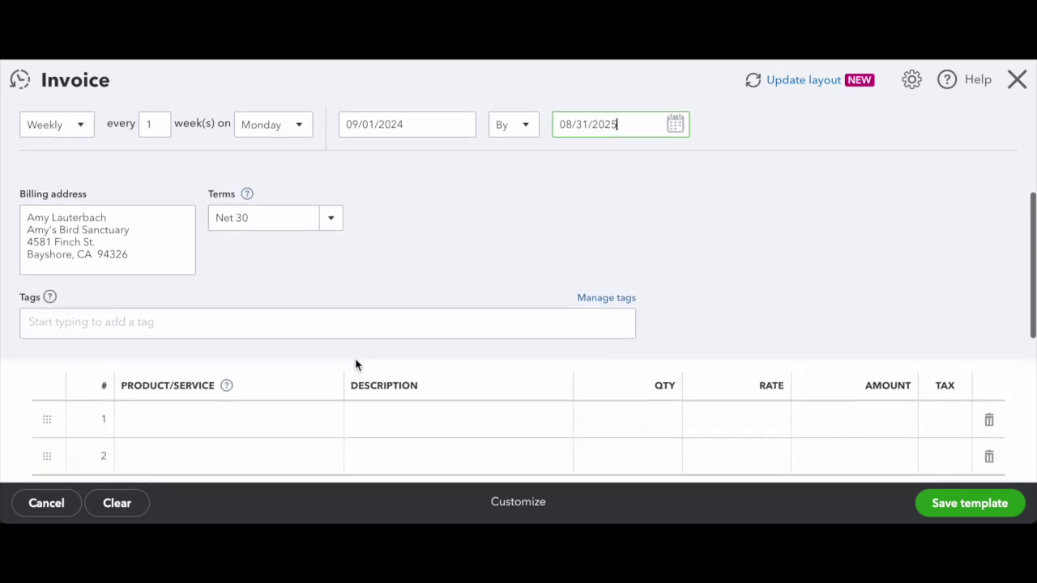
pyautogui.scroll(-3, 356, 365)
pyautogui.click(261, 300)
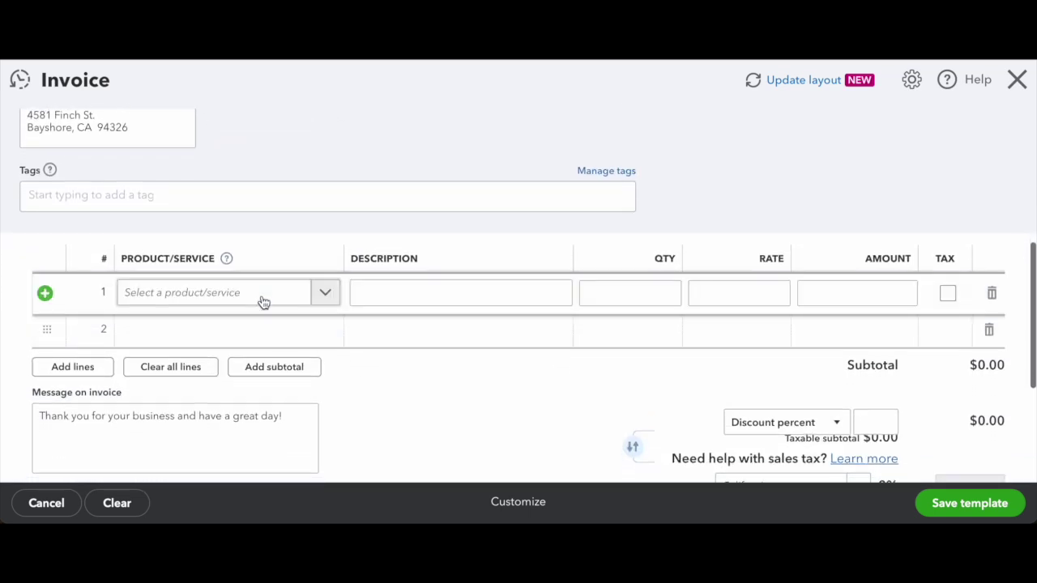
pyautogui.write('g:Gar')
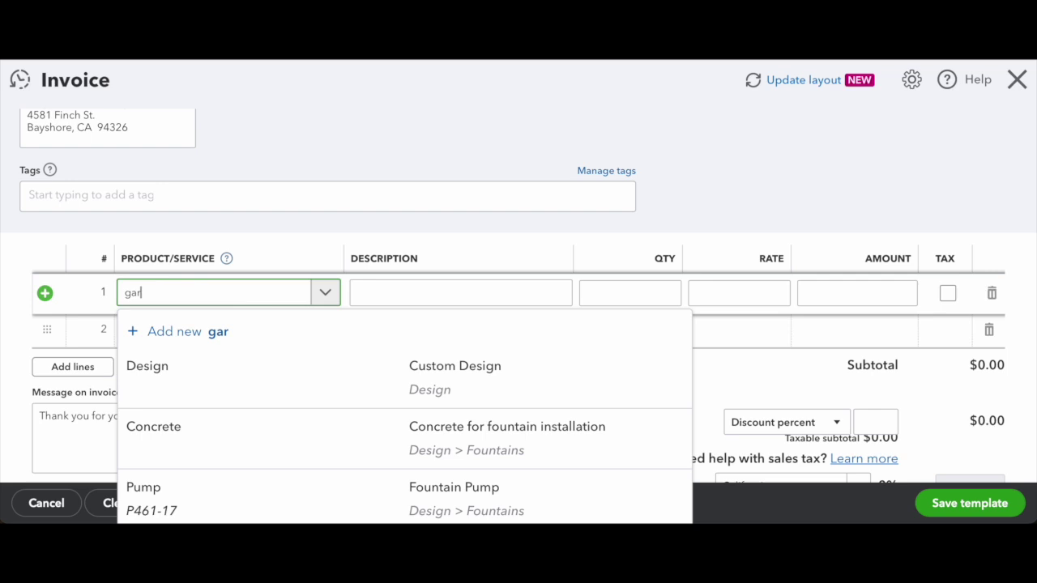
pyautogui.write('d')
pyautogui.click(241, 369)
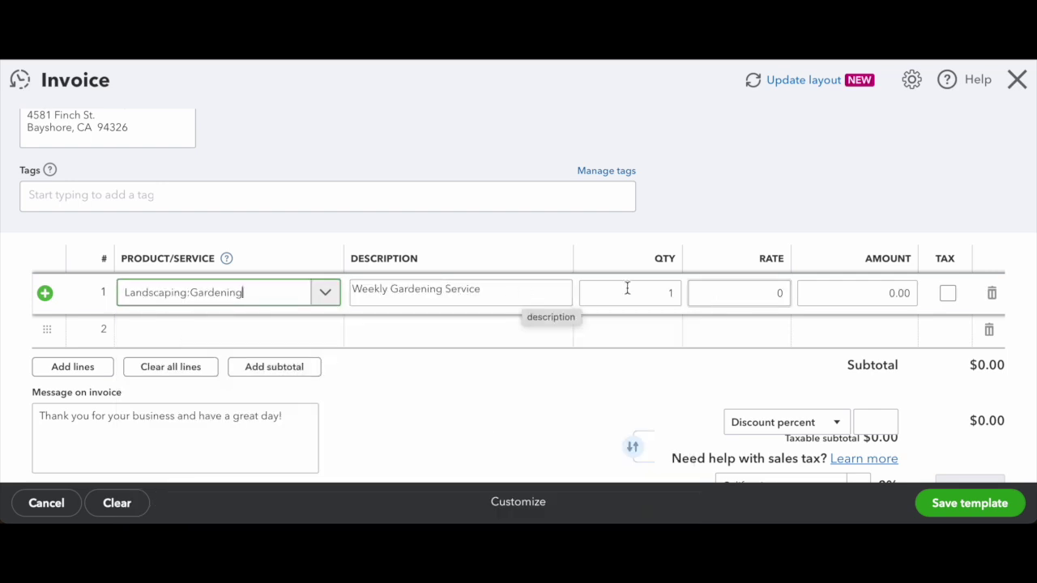
pyautogui.click(782, 291)
pyautogui.write('50')
pyautogui.press('Tab')
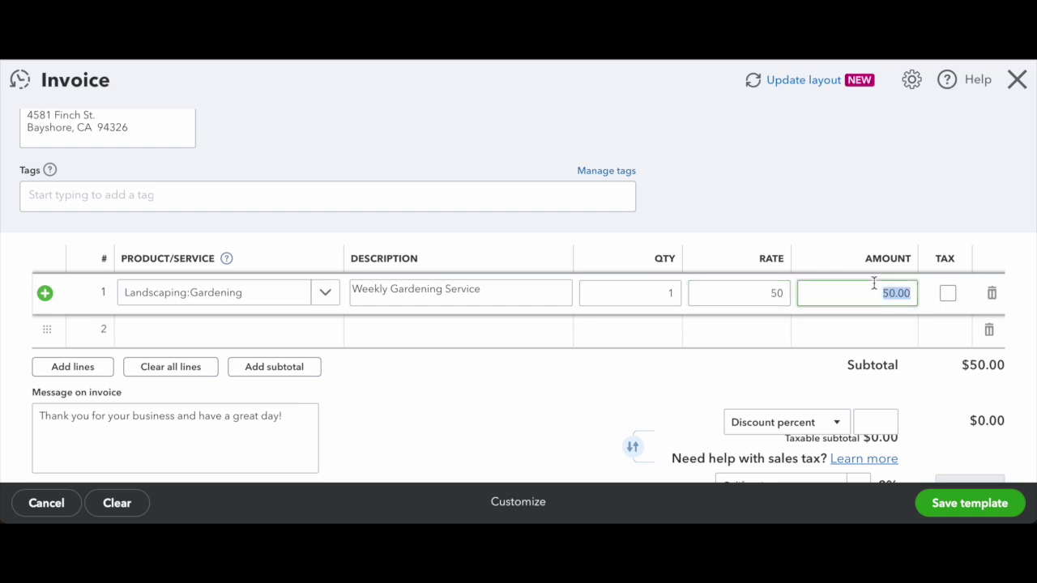
pyautogui.click(847, 257)
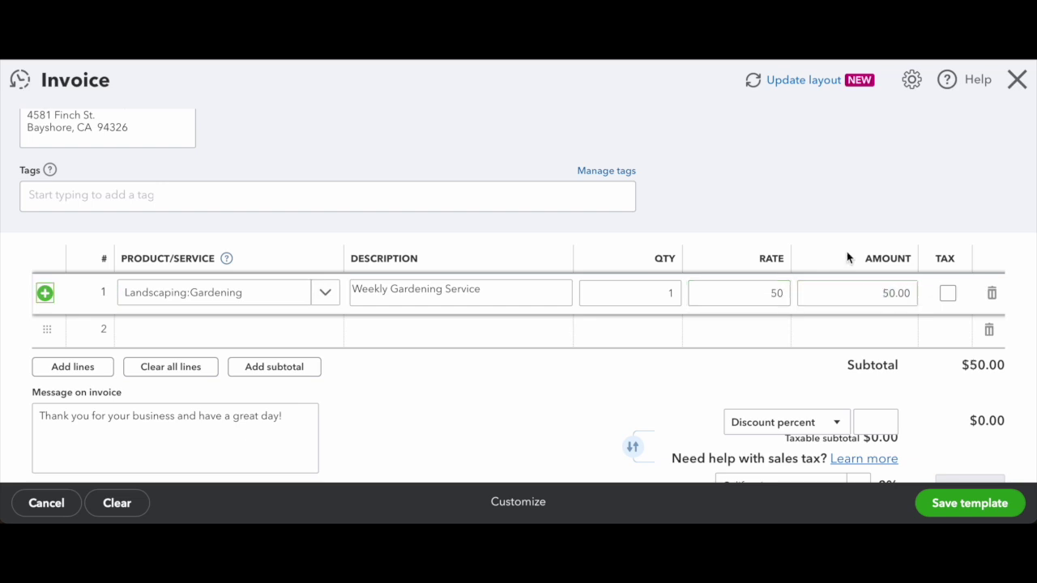
pyautogui.scroll(-3, 846, 257)
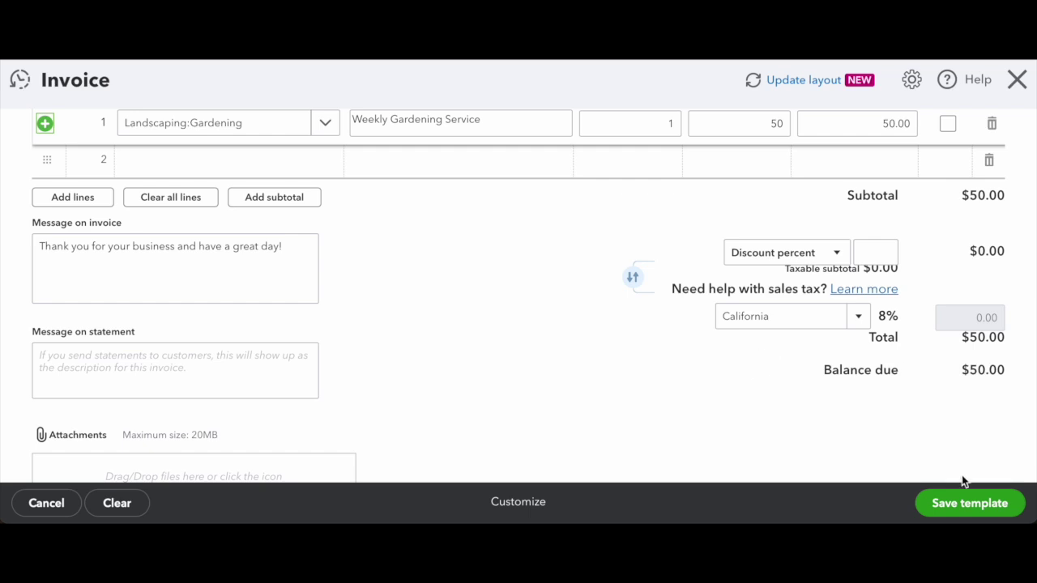
# Save the recurring invoice template
pyautogui.click(974, 509)
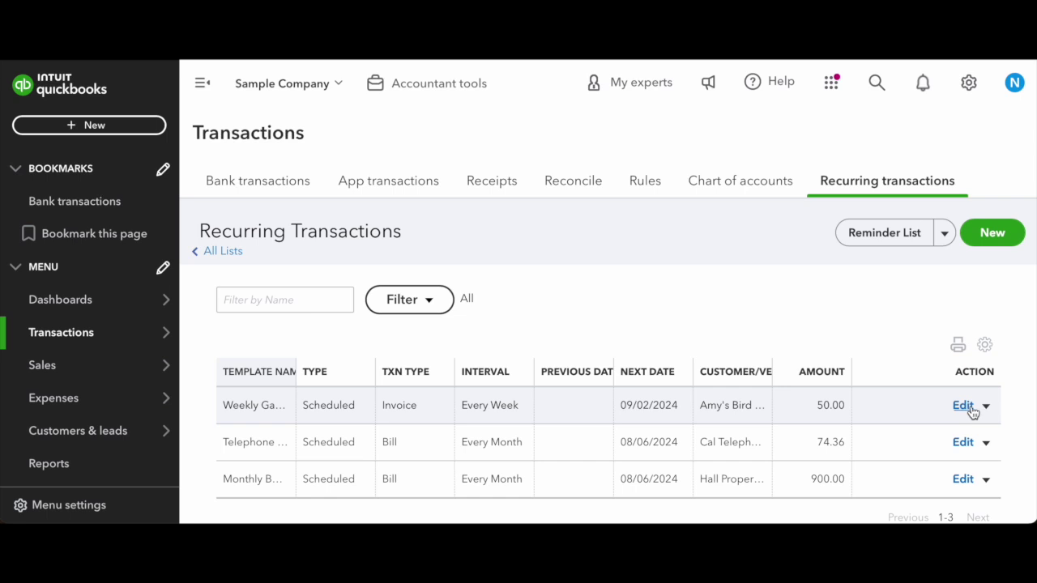
pyautogui.click(990, 407)
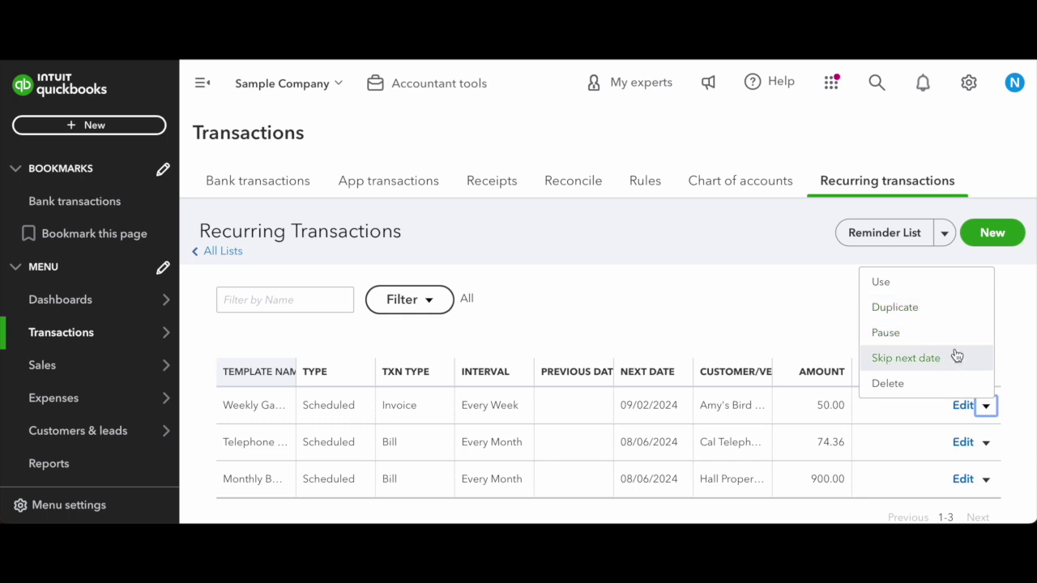
pyautogui.click(695, 328)
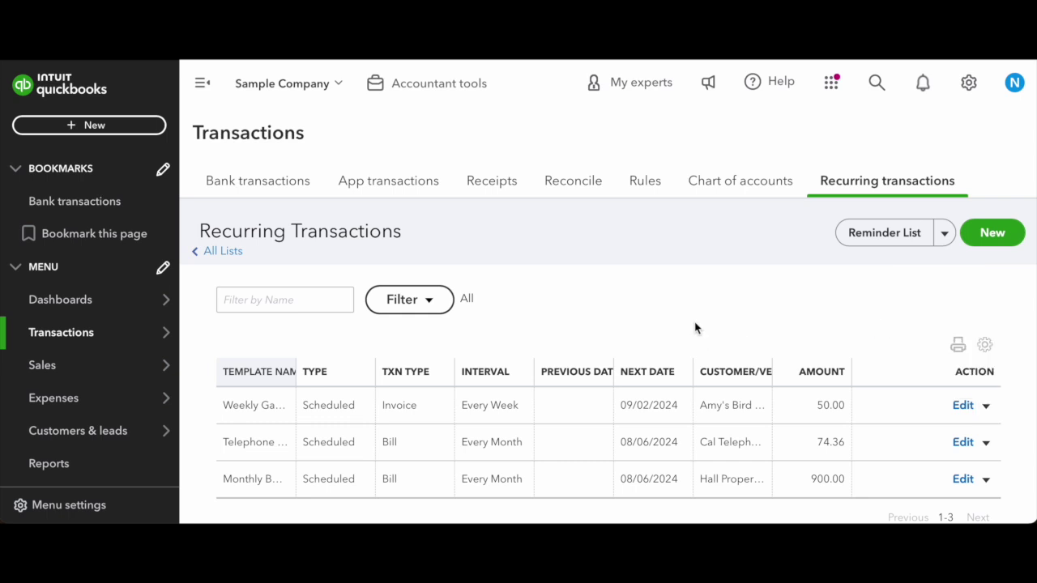